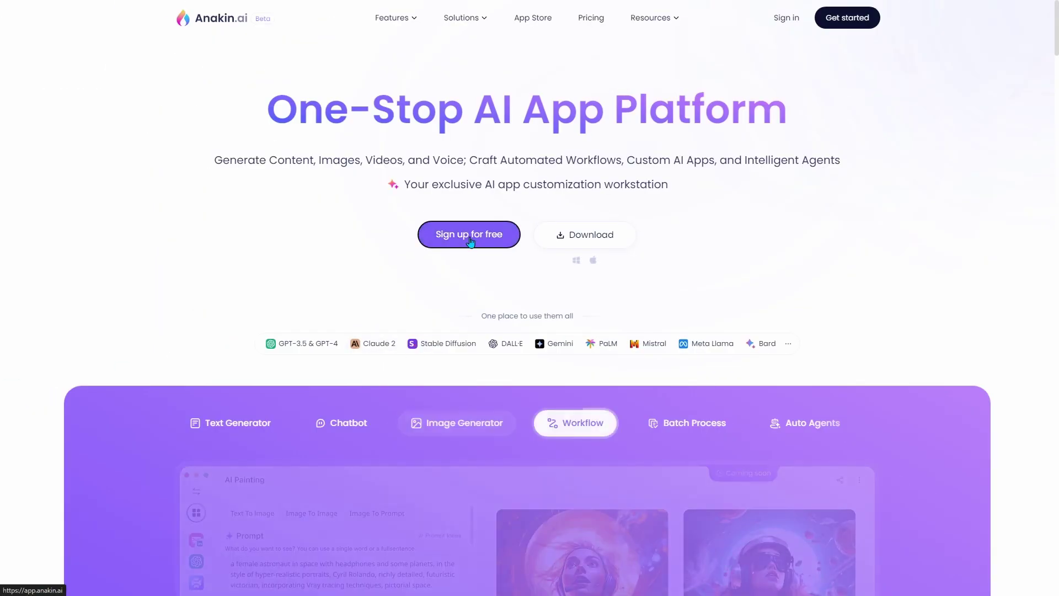
# Sign up for a free Anakin.ai account and add the DALL·E 3 generator to the workspace.
pyautogui.click(468, 241)
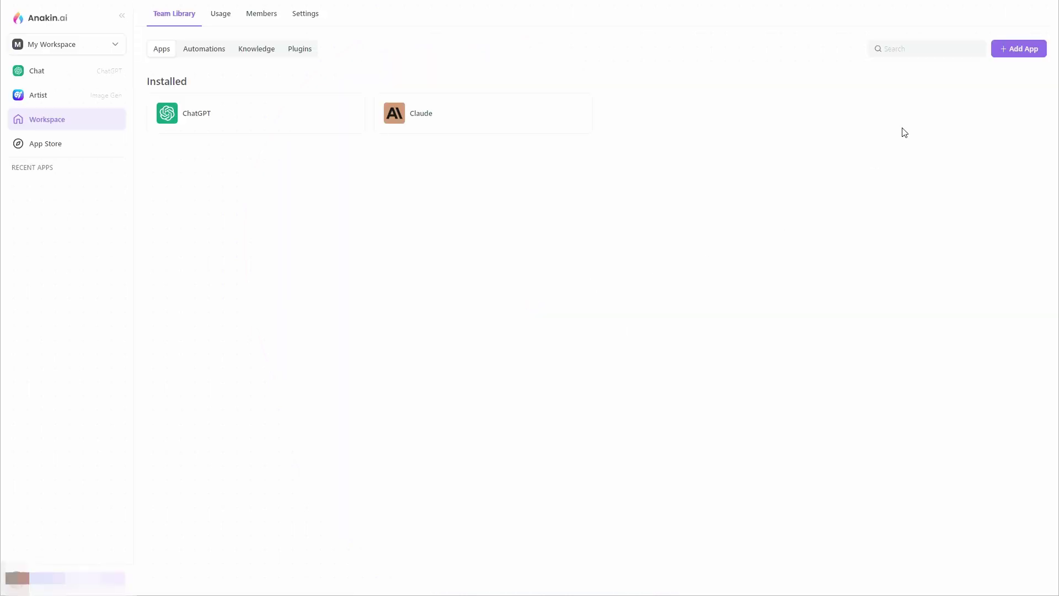
pyautogui.click(1025, 52)
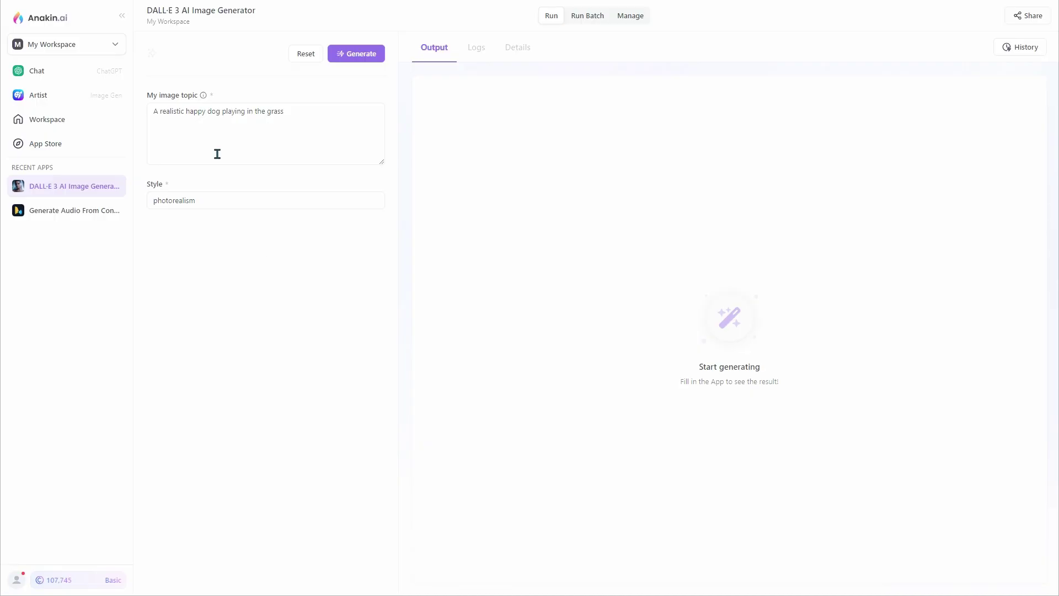
# Confirm the Style dropdown stays on photorealism for the happy dog image.
pyautogui.click(211, 200)
pyautogui.click(192, 228)
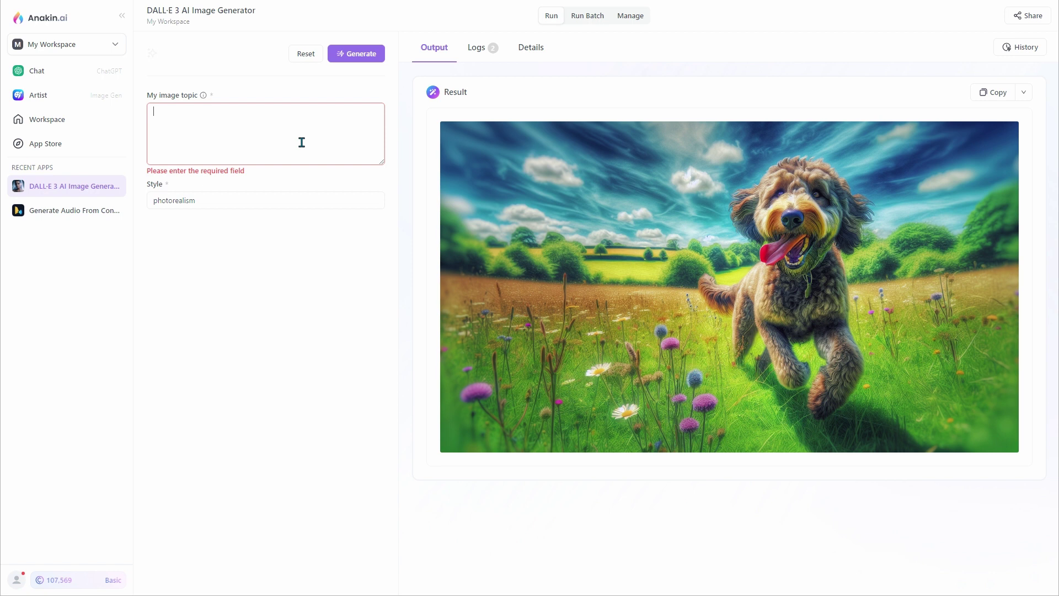
# Paste the impressionist Paris café description from clipboard history as the image topic.
pyautogui.write('An impressionist painting of a bustling café in Paris, with visible brushstrokes and a focus on the play of light and shadow.')
pyautogui.click(222, 153)
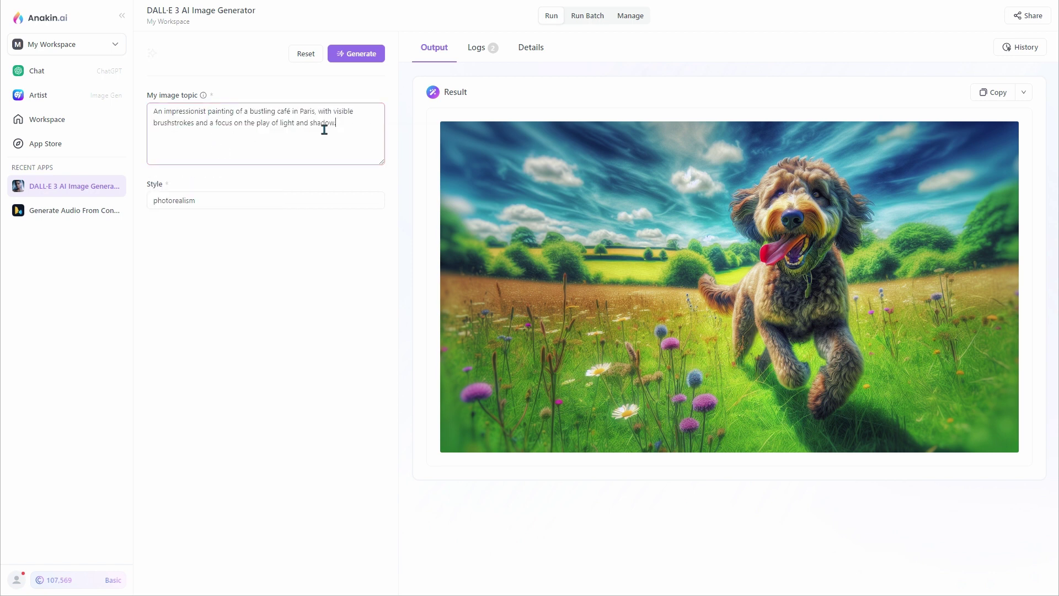
# Set the image style to painting and generate the Paris café image.
pyautogui.click(196, 204)
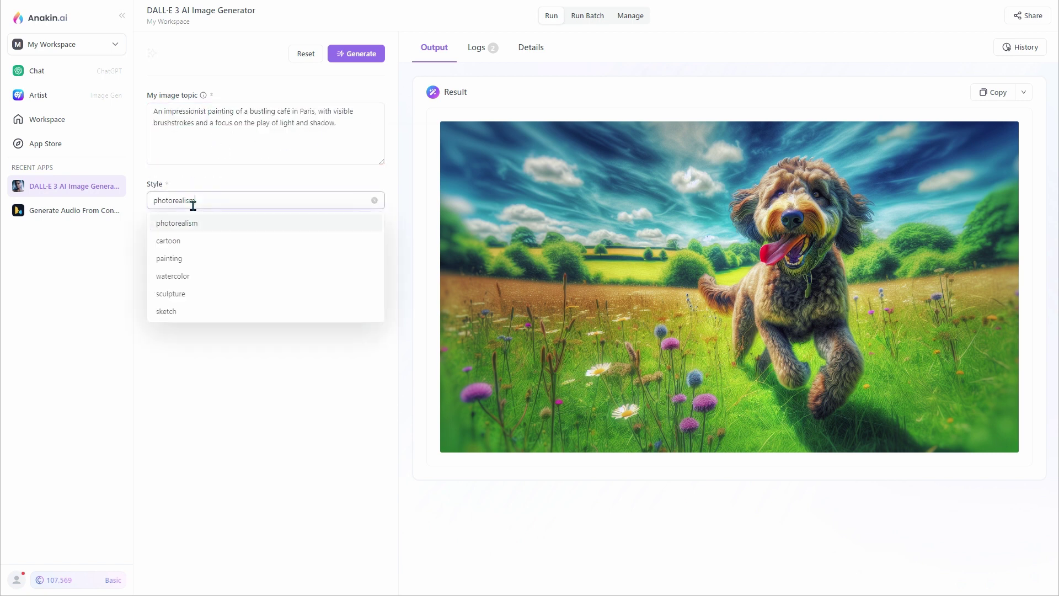
pyautogui.click(187, 260)
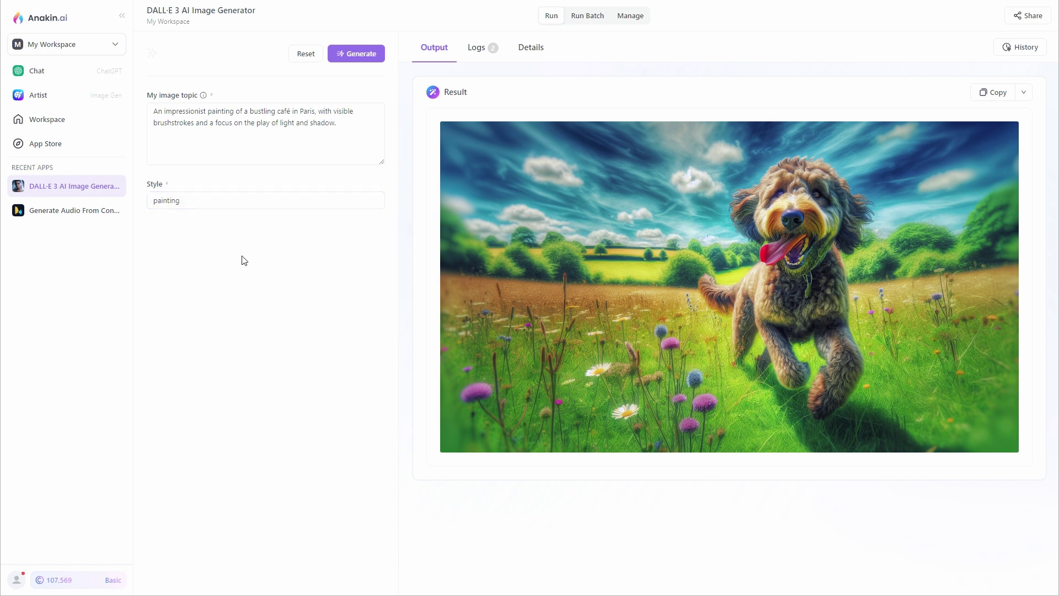
pyautogui.click(362, 56)
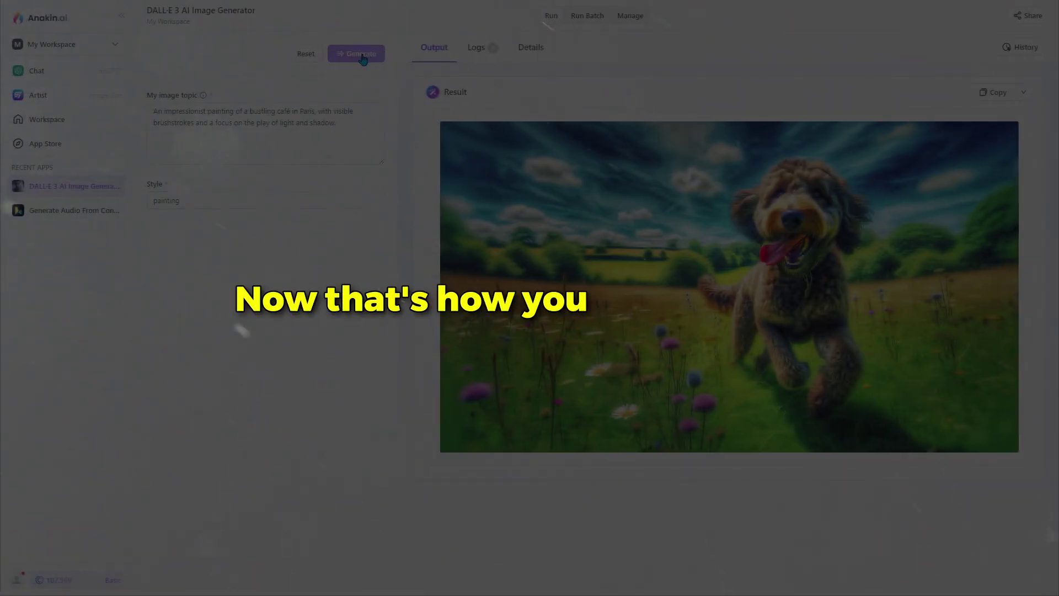
# Start generating the impressionist Paris café painting from the café prompt.
pyautogui.click(362, 58)
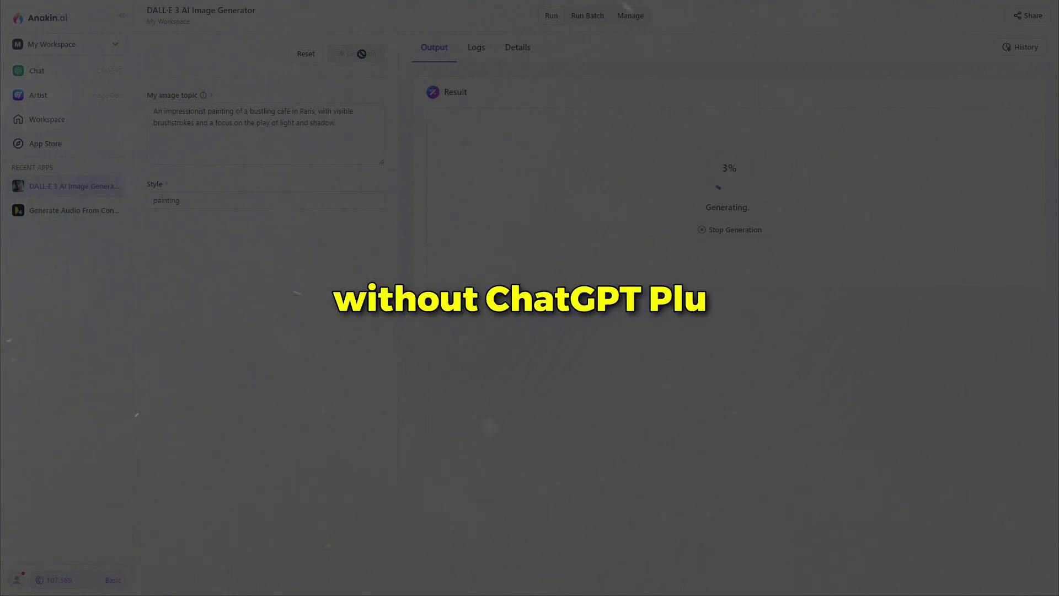